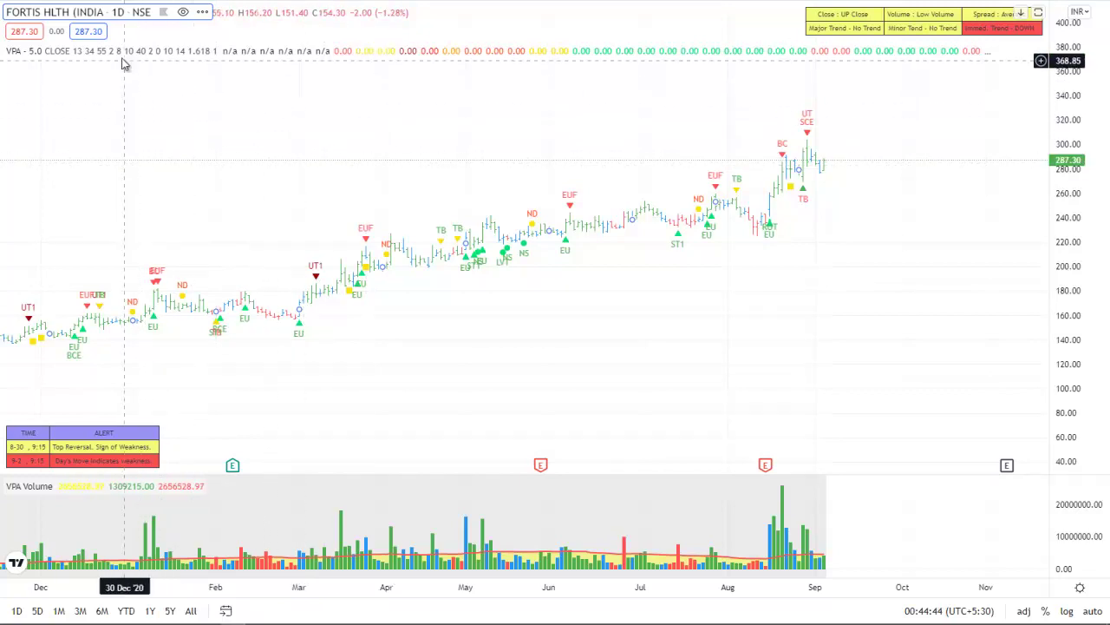
Open the VPA 5.0 settings and preview Show Trend Bands, then switch it back off.
mouse_move(205, 57)
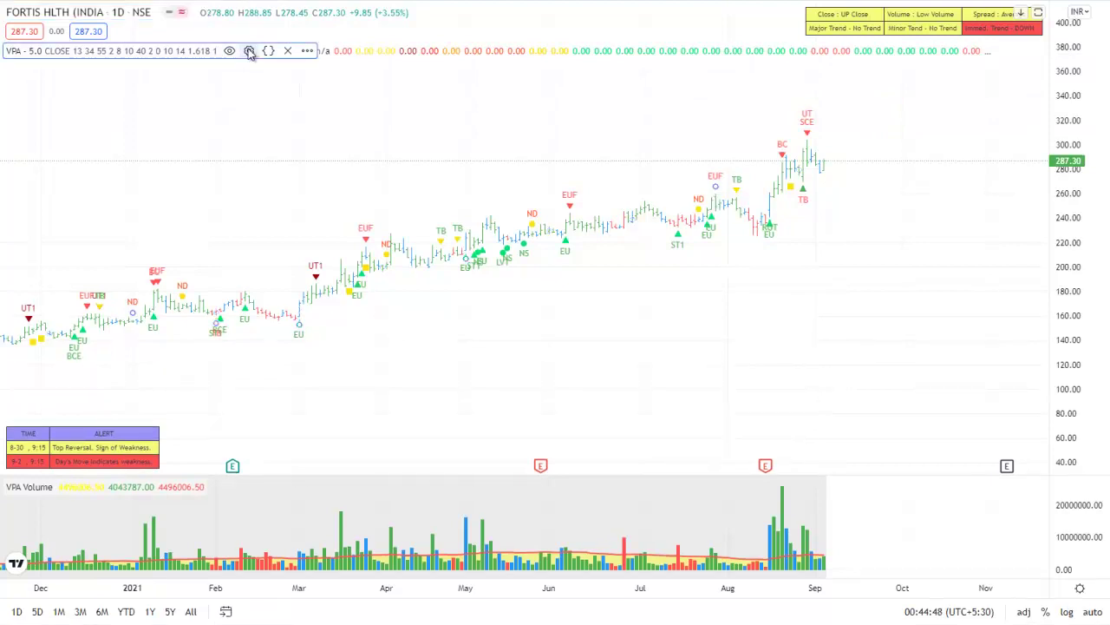
click(249, 51)
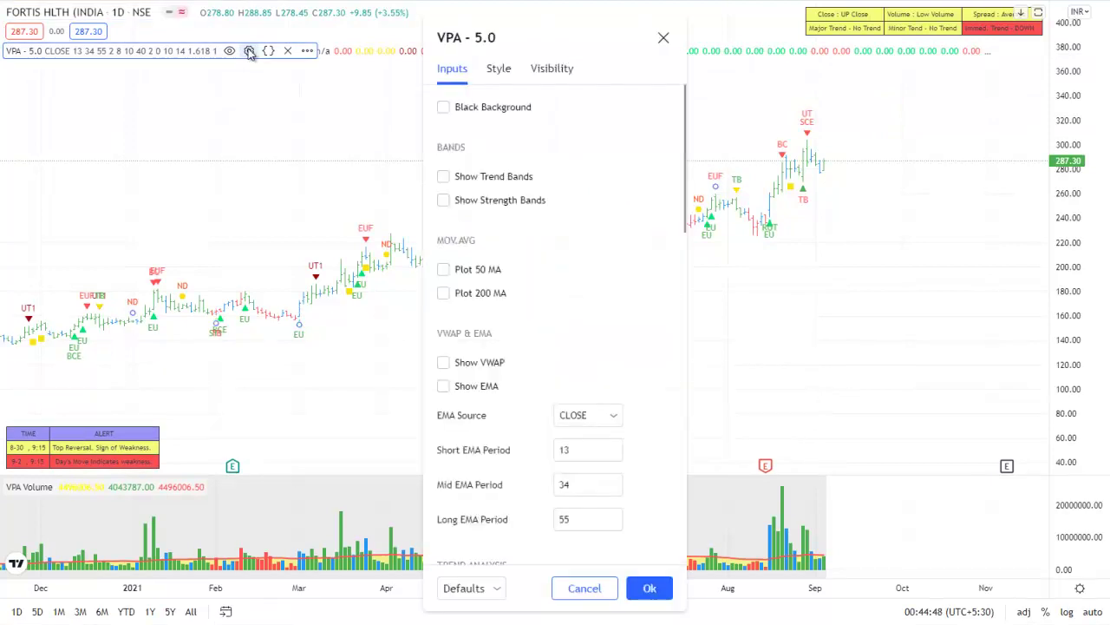
click(443, 177)
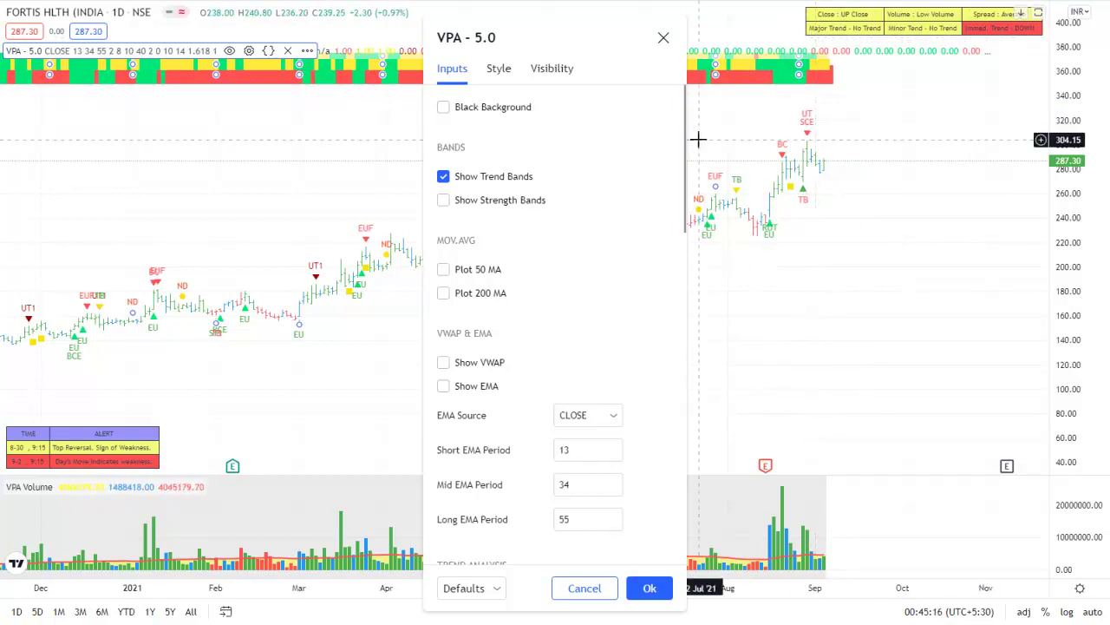
click(443, 177)
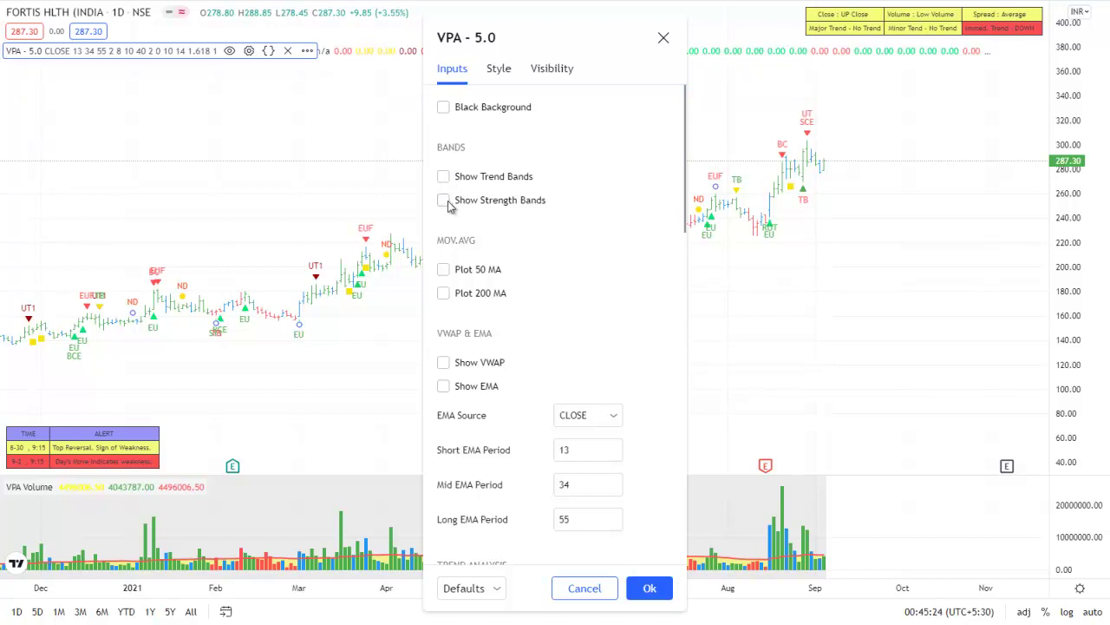
click(445, 200)
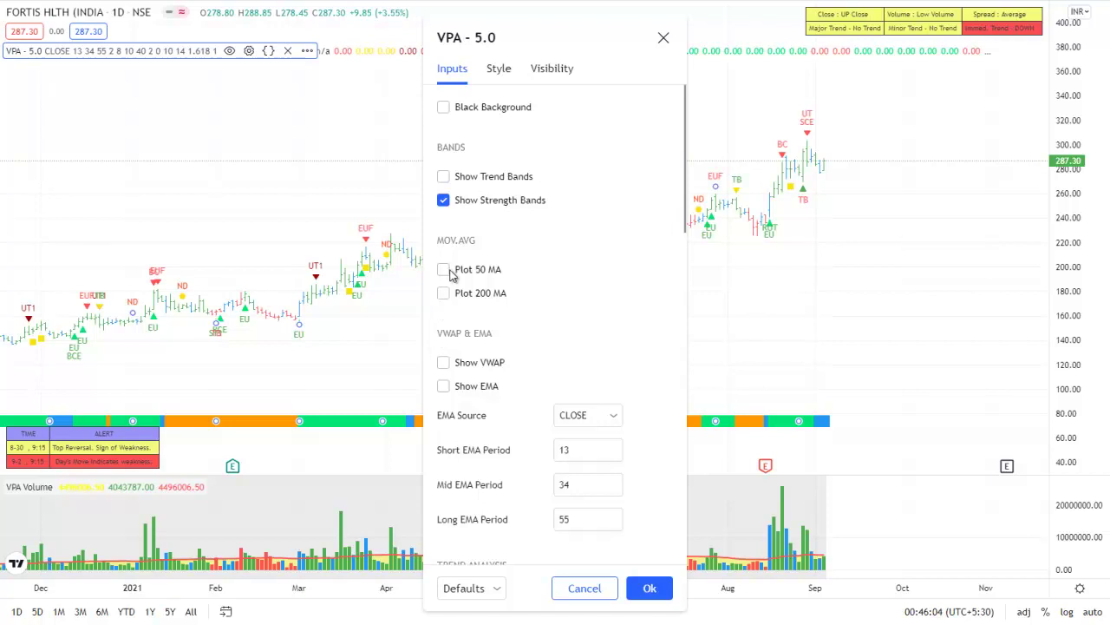
click(443, 271)
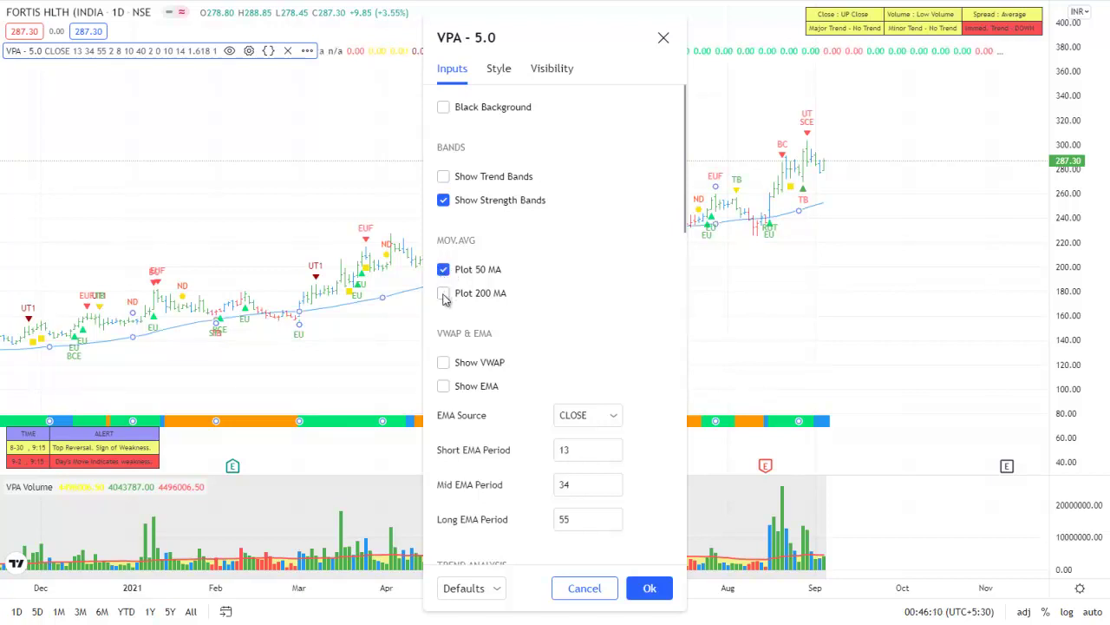
click(443, 294)
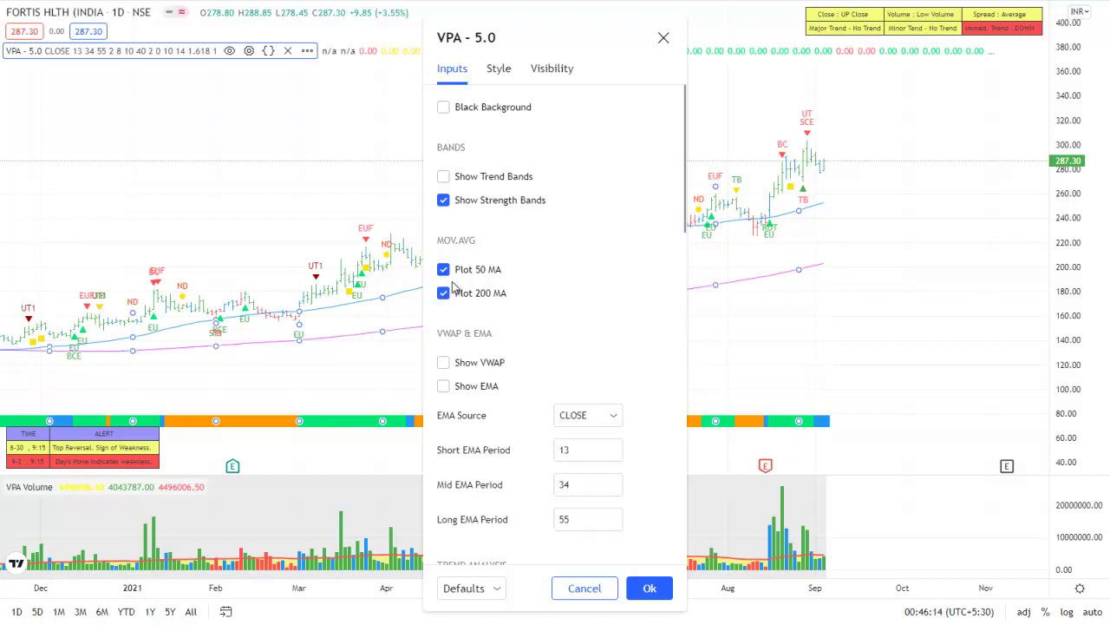
click(445, 272)
click(443, 294)
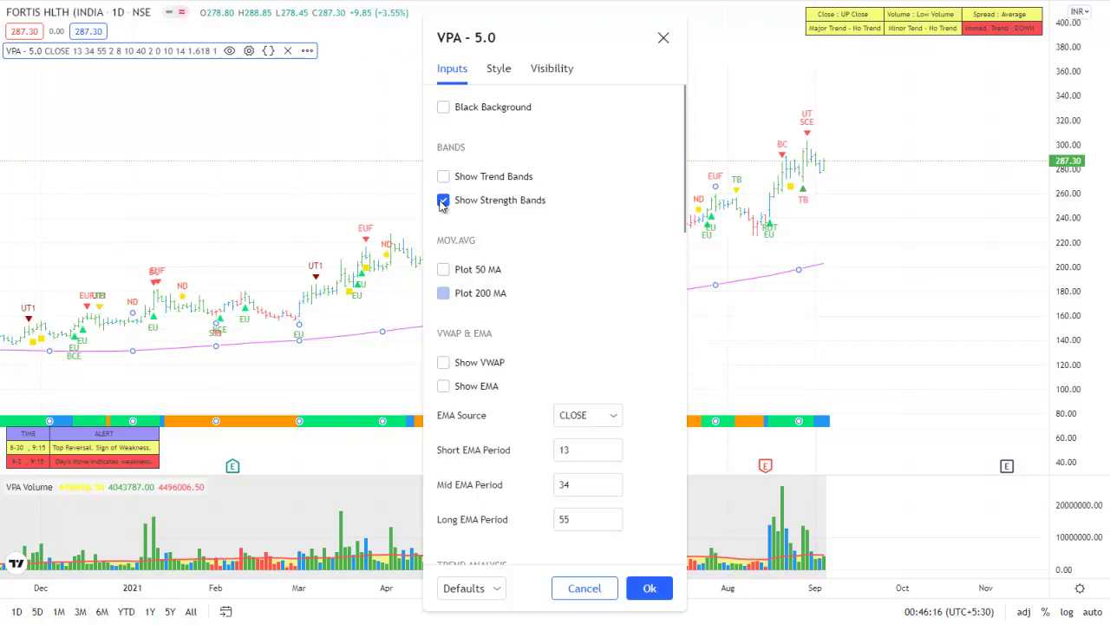
click(443, 201)
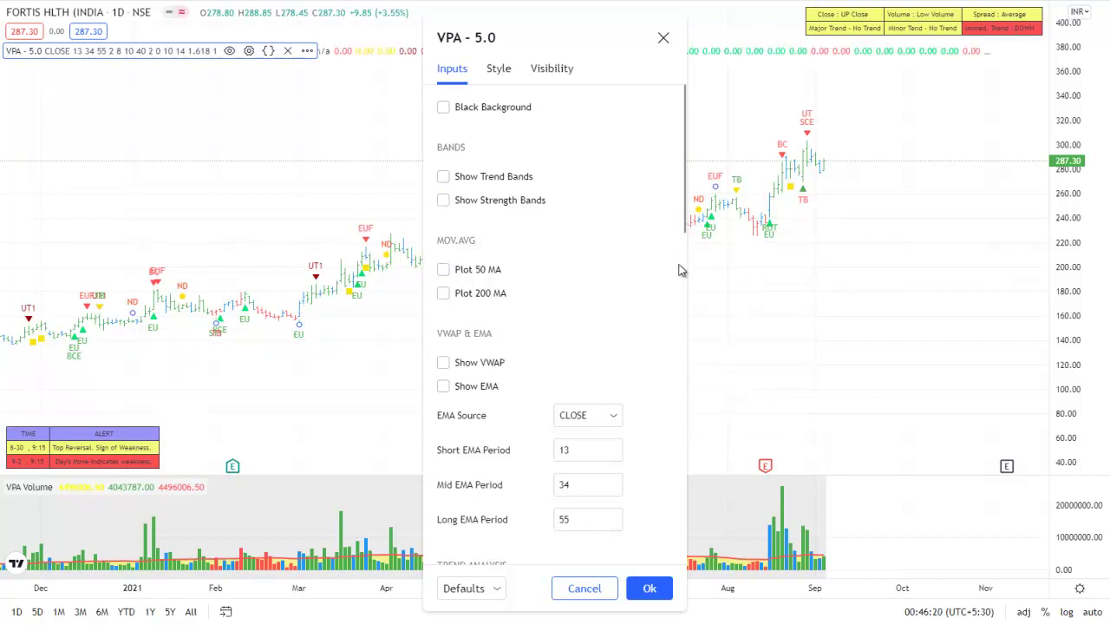
scroll(680, 260, down, 3)
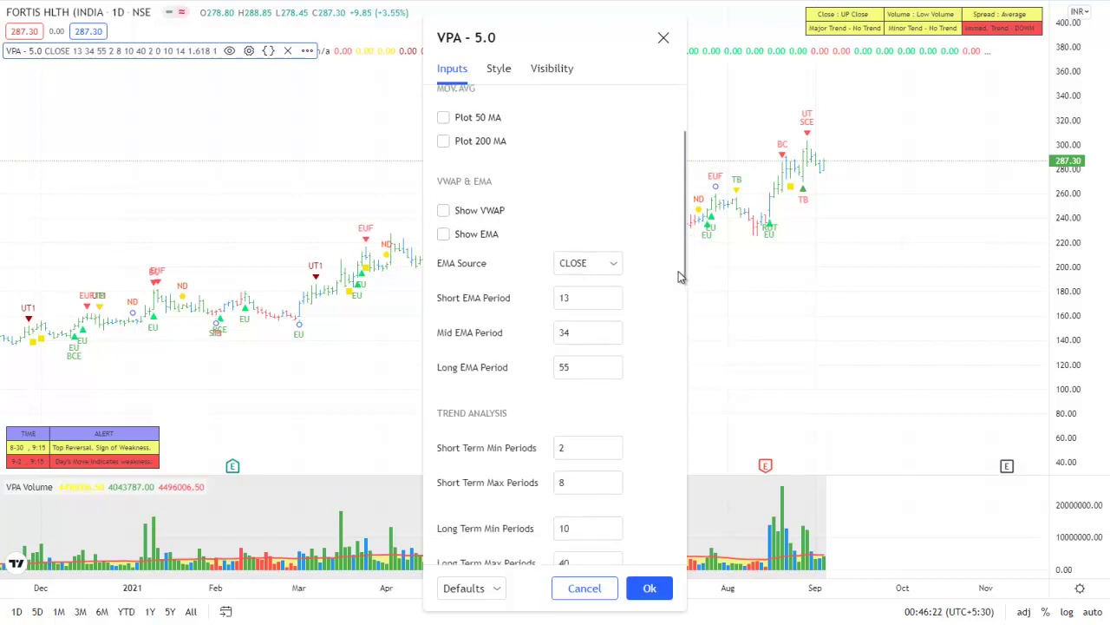
click(443, 211)
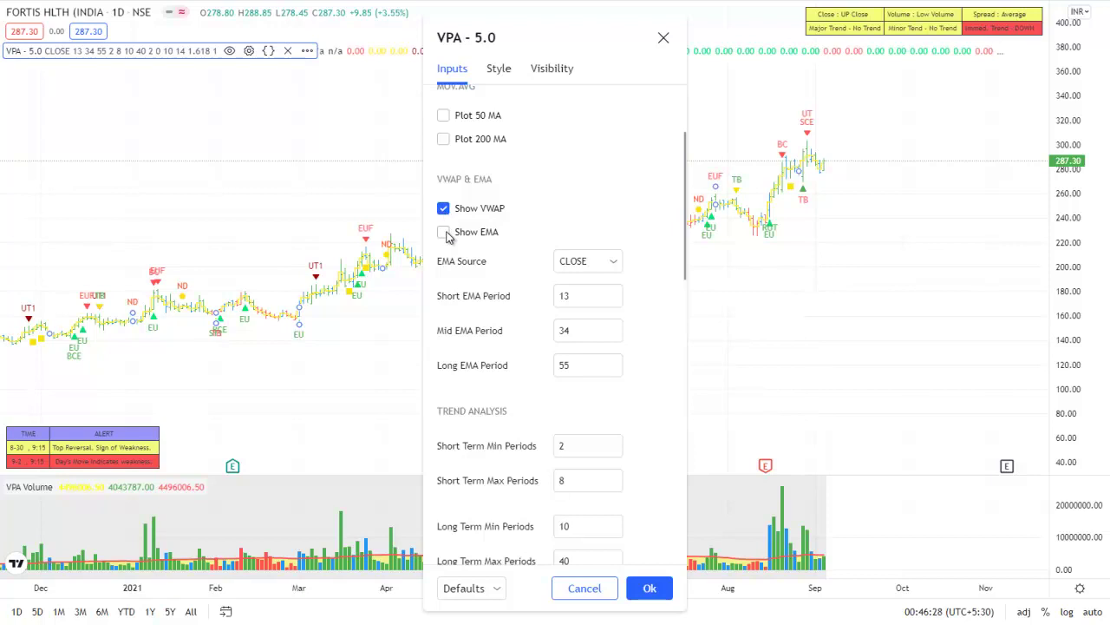
click(448, 238)
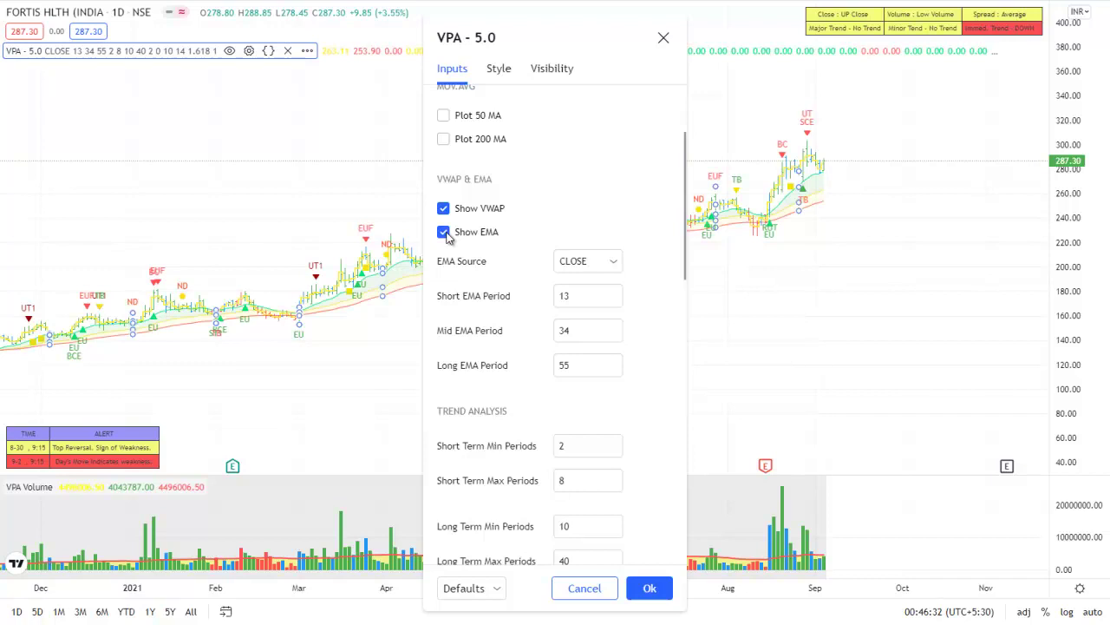
click(614, 264)
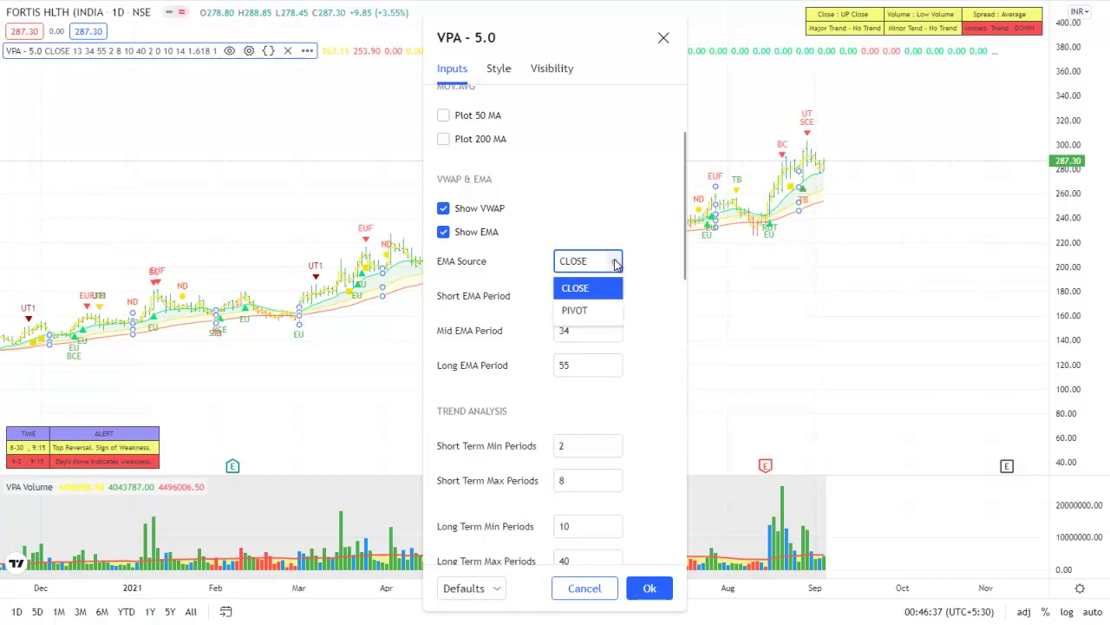
click(599, 310)
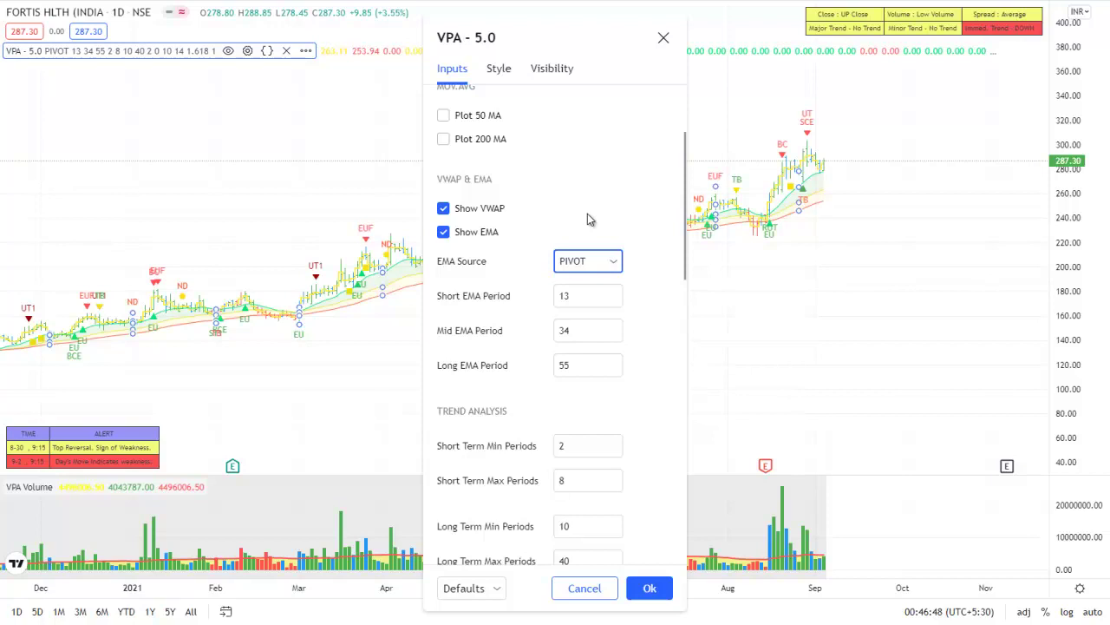
click(607, 260)
click(595, 288)
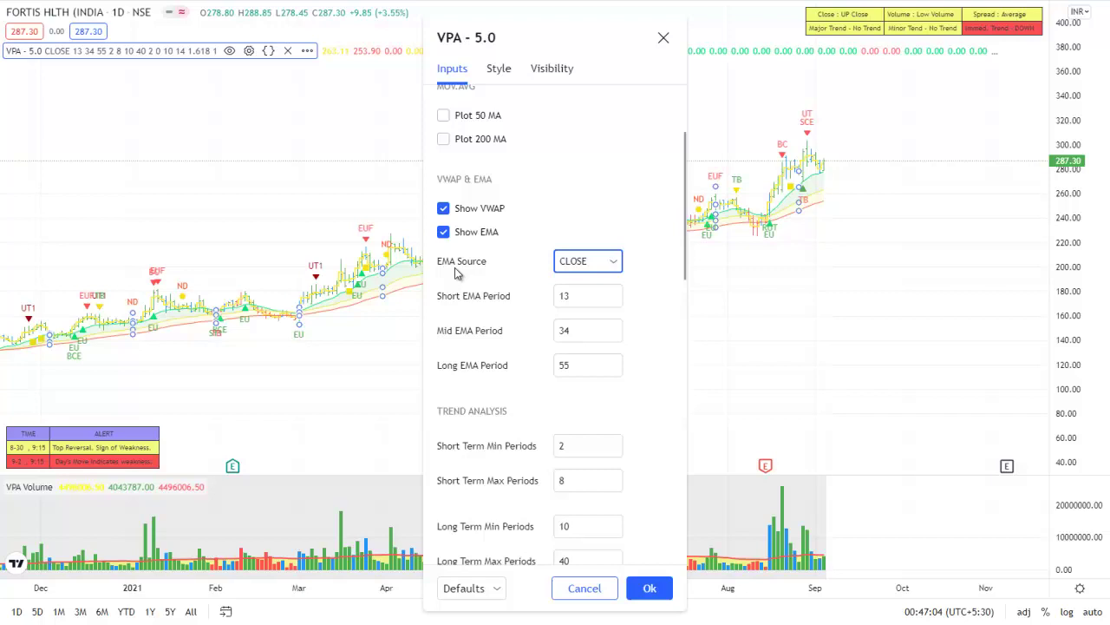
click(444, 231)
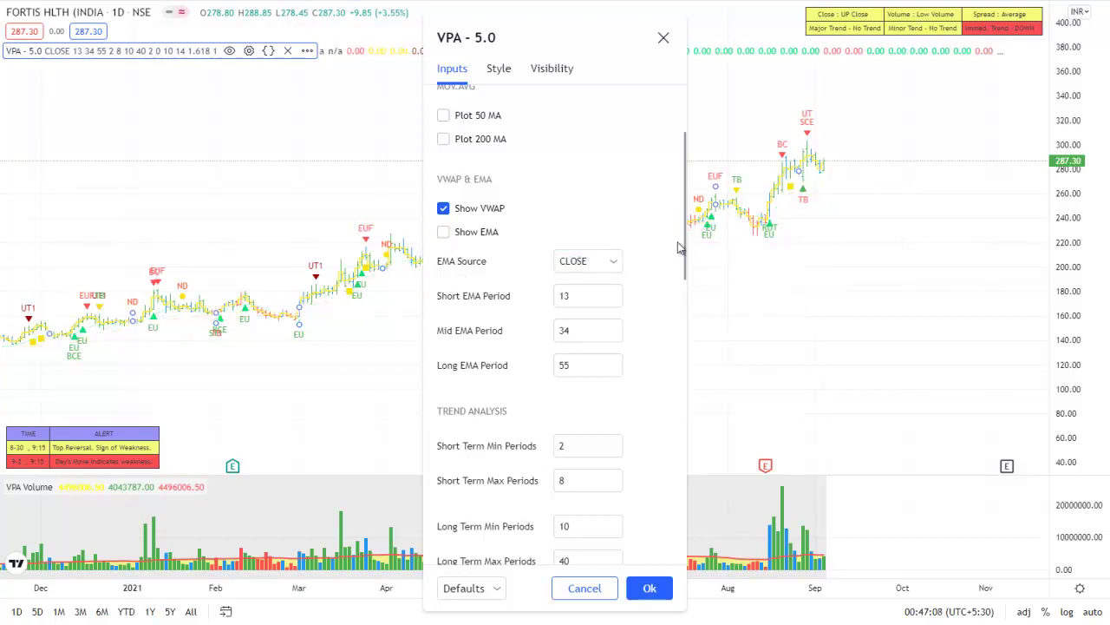
click(444, 208)
drag(684, 275, 679, 344)
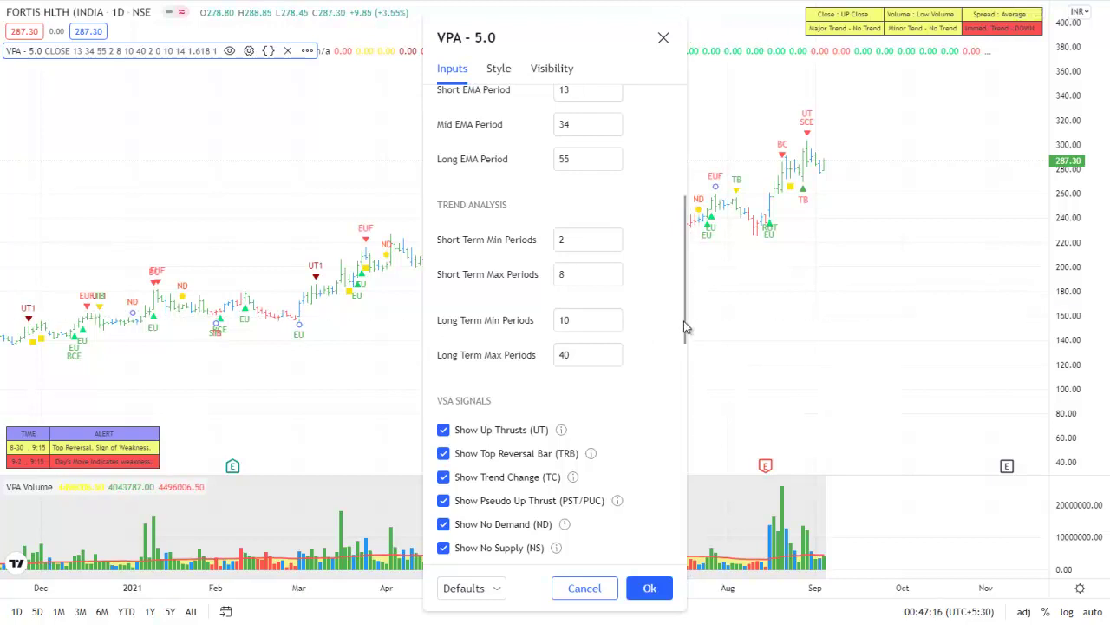
drag(685, 327, 674, 409)
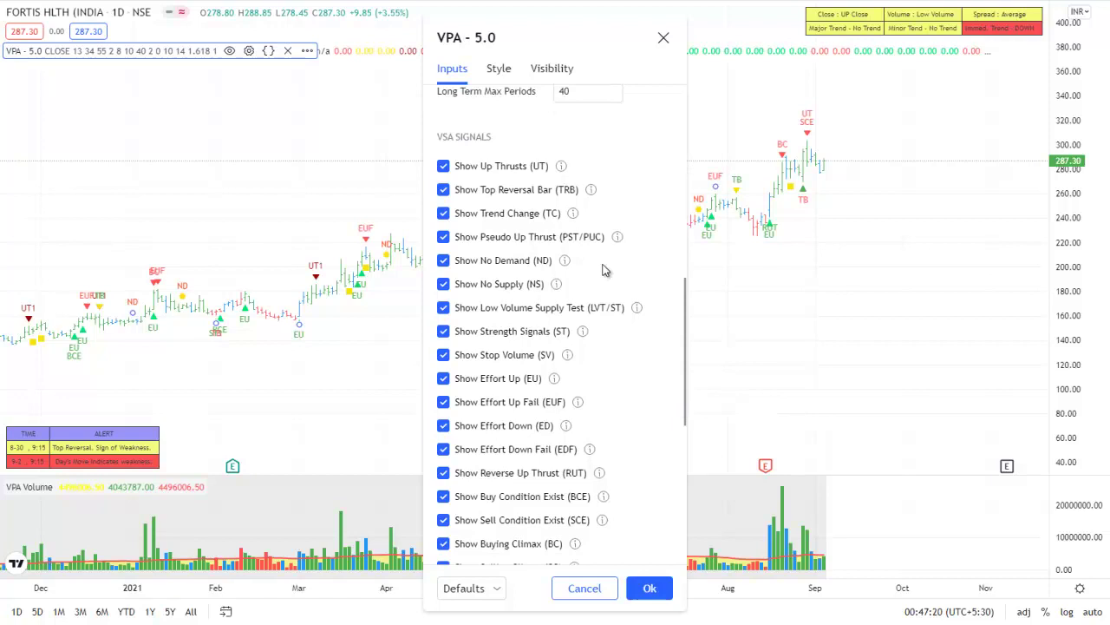
click(443, 167)
click(443, 190)
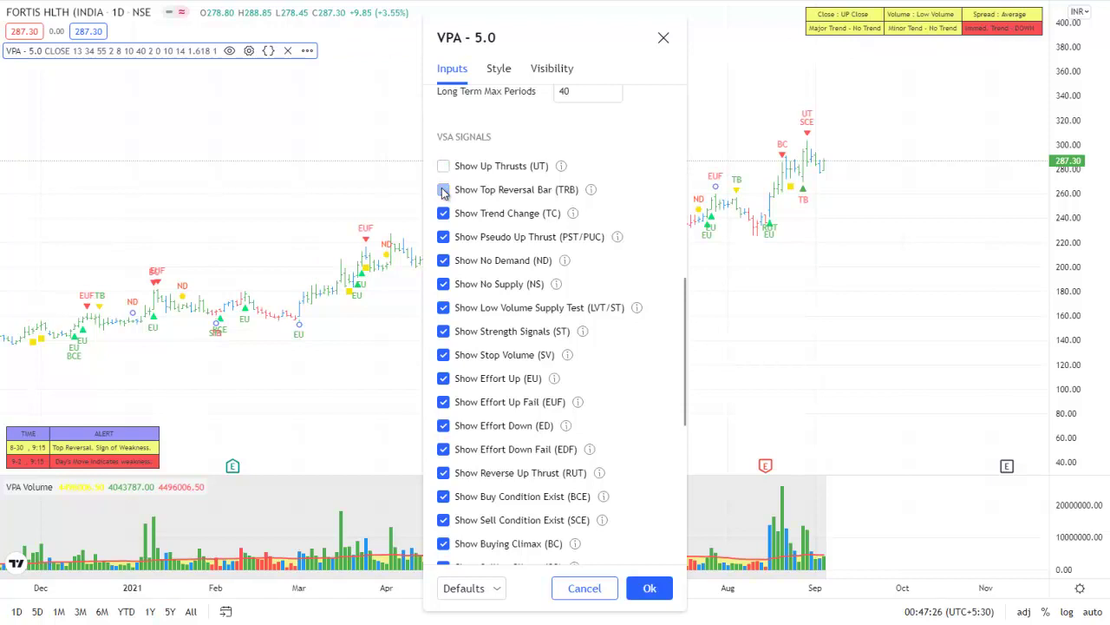
click(443, 191)
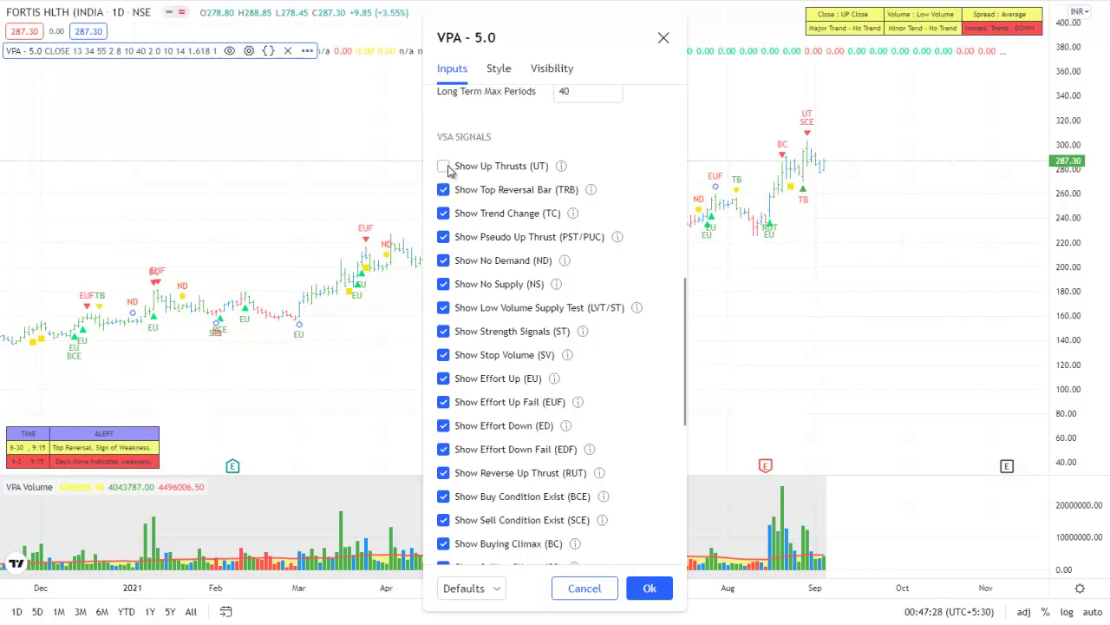
click(443, 167)
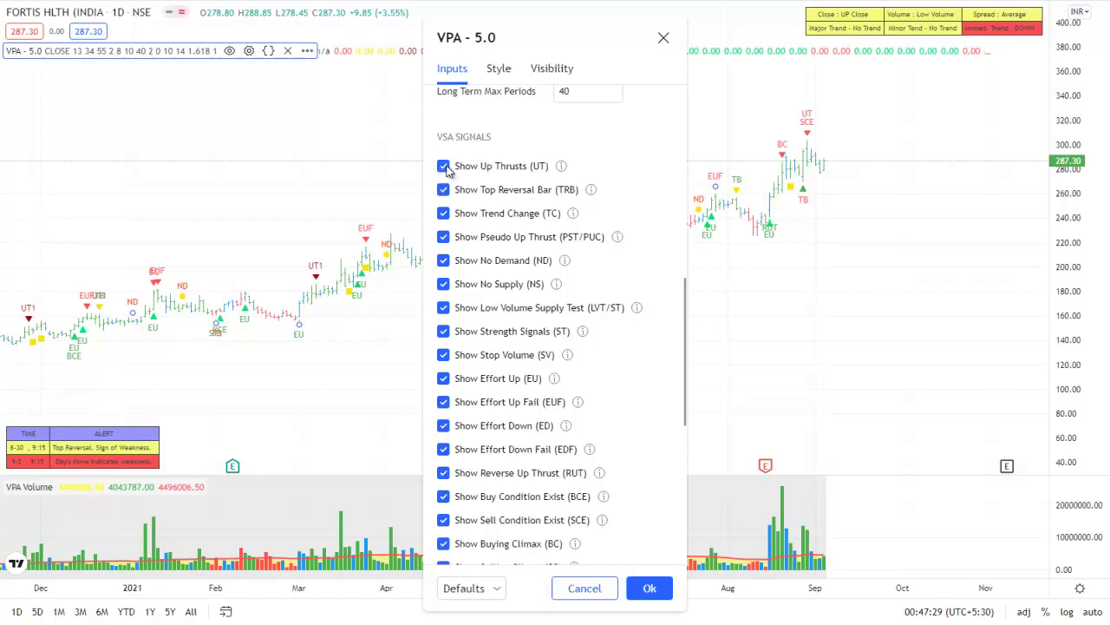
click(445, 262)
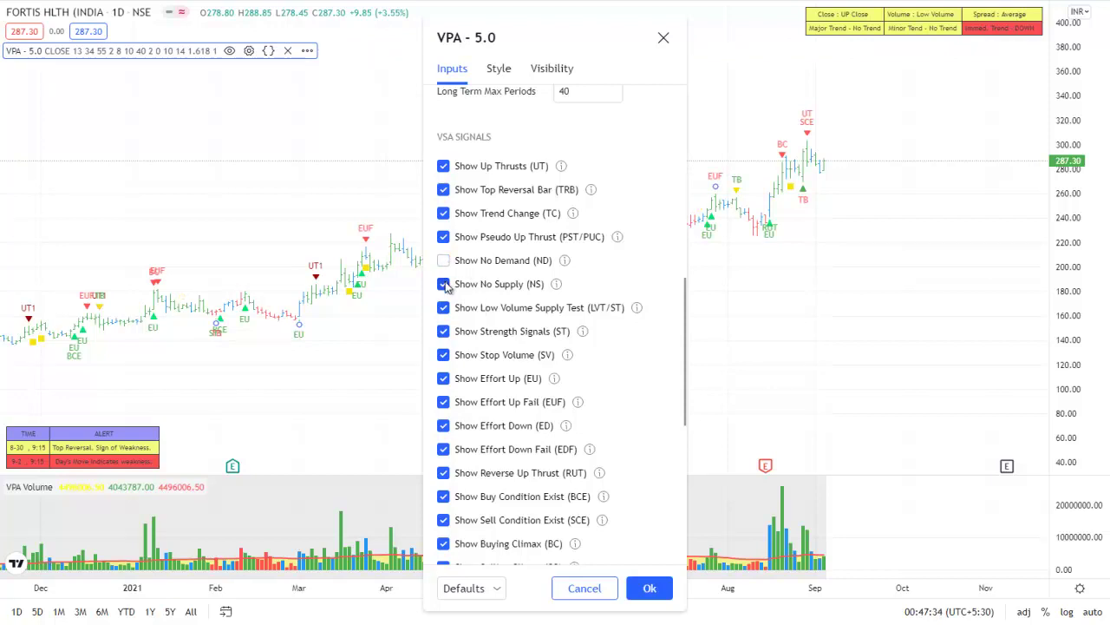
click(445, 284)
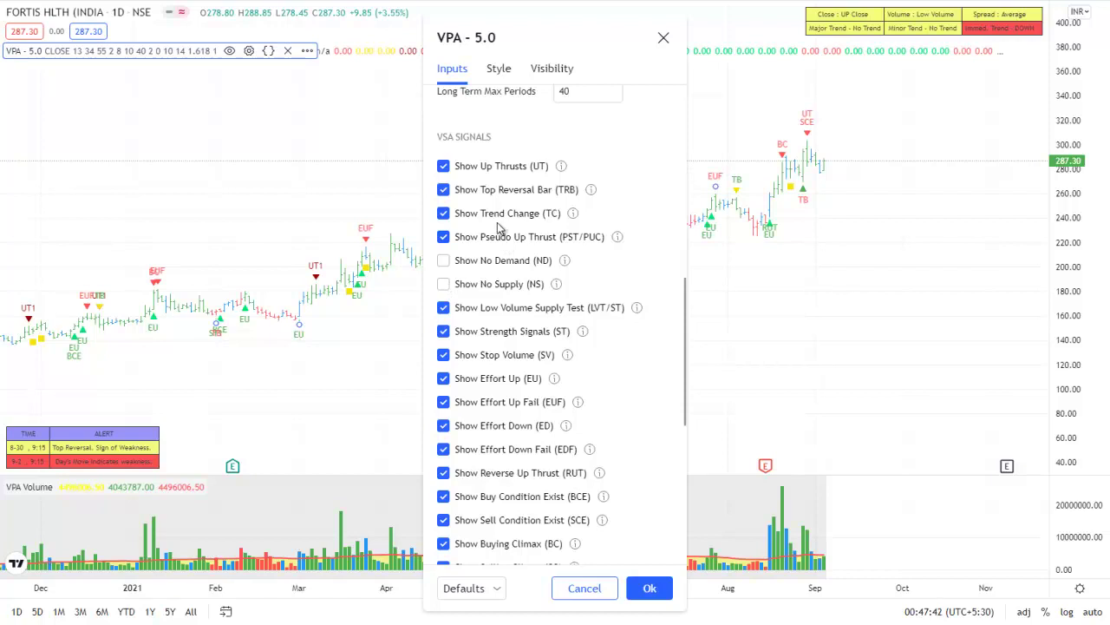
click(445, 262)
click(444, 283)
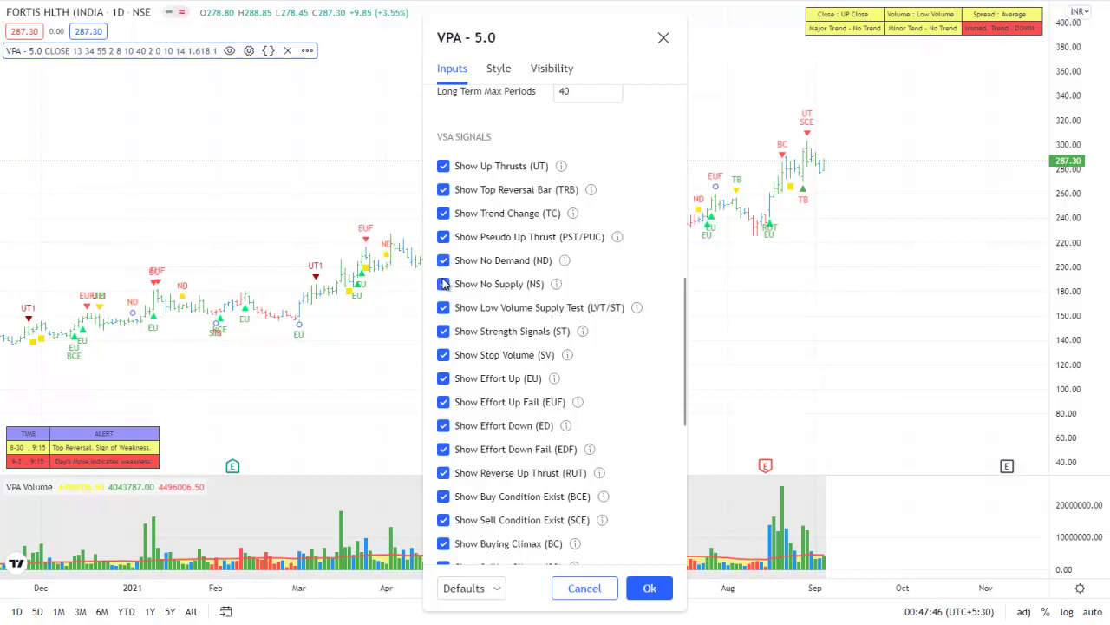
mouse_move(564, 171)
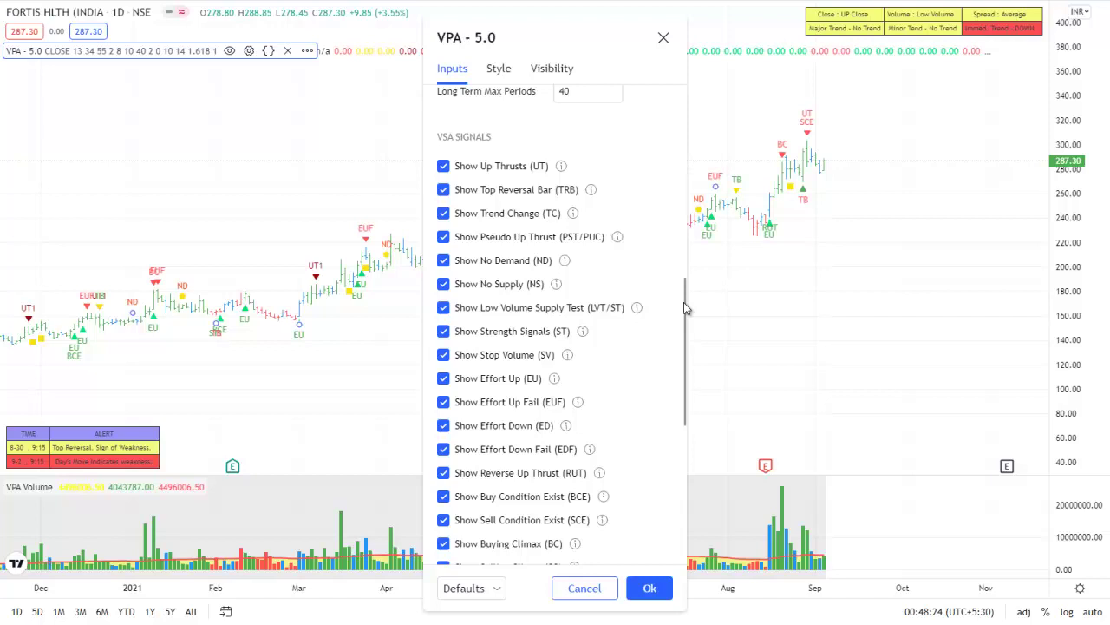
drag(685, 304, 675, 403)
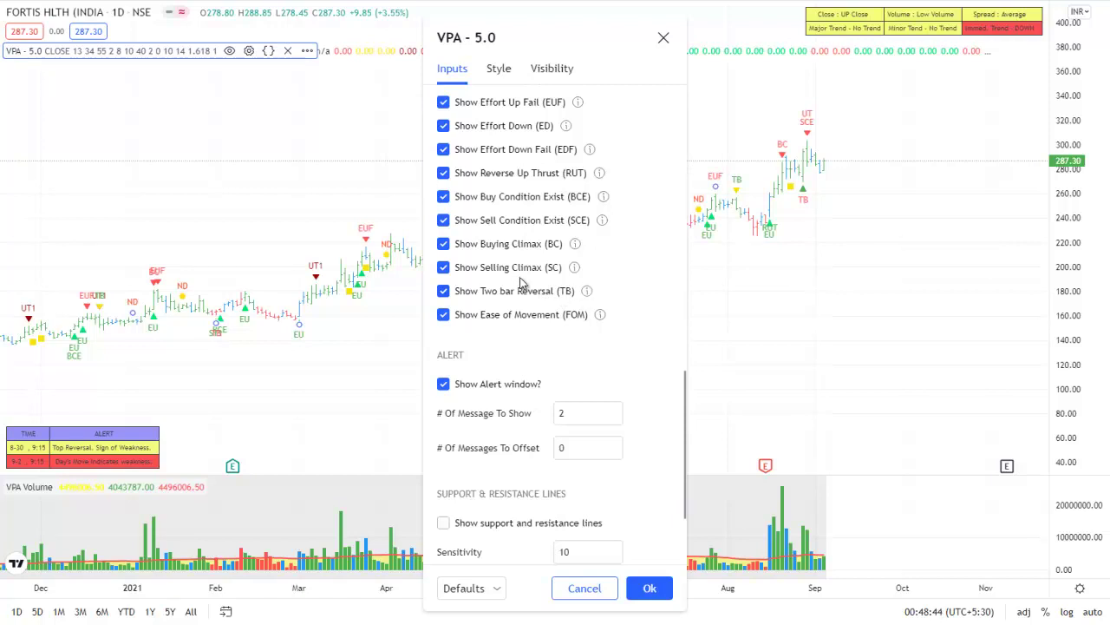
mouse_move(587, 295)
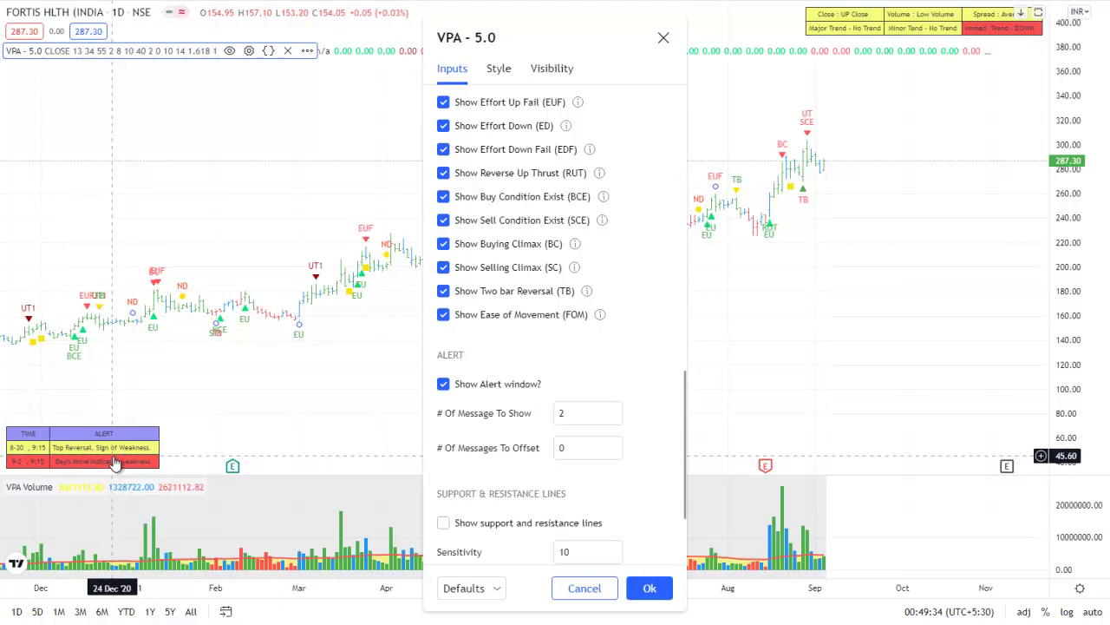
Raise the VPA 5.0 '# Of Message To Show' setting from 2 to 8.
click(590, 412)
double_click(614, 409)
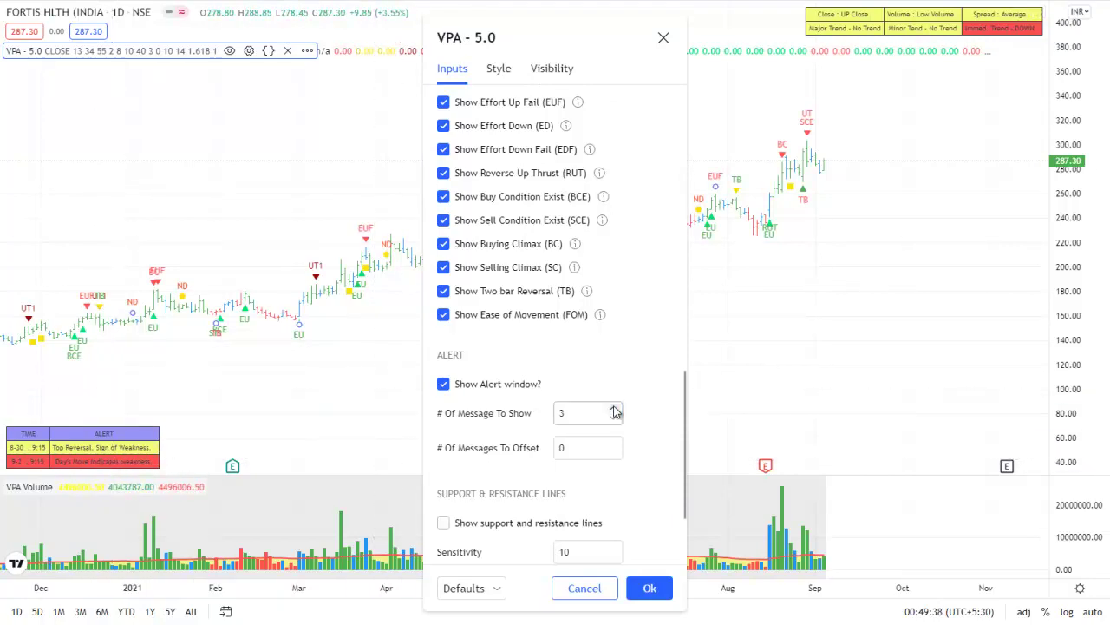
click(614, 409)
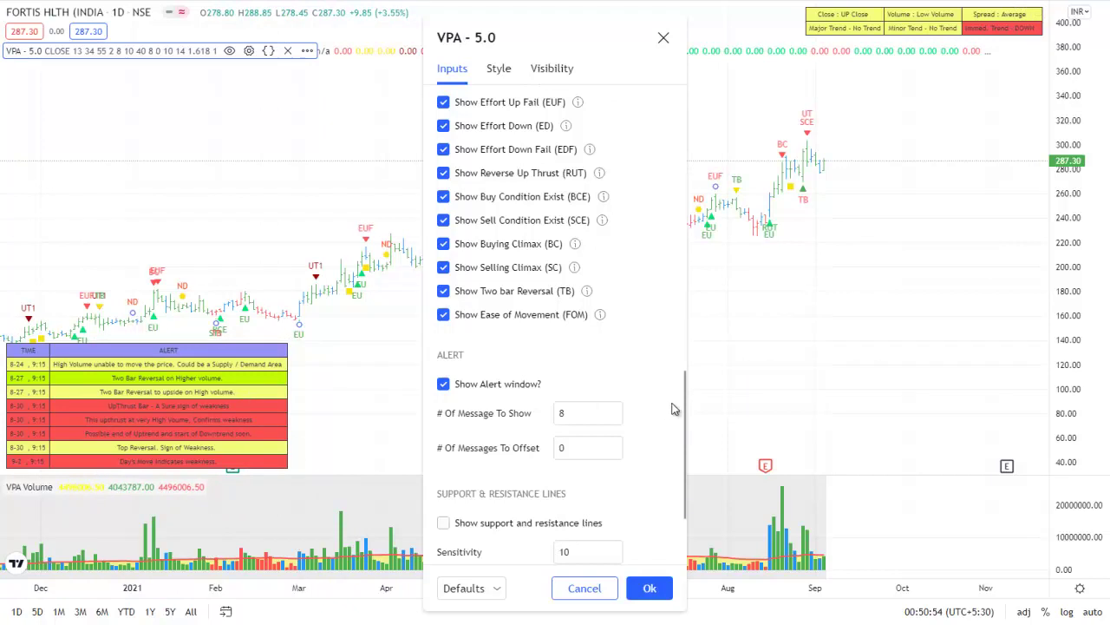
drag(687, 413, 671, 462)
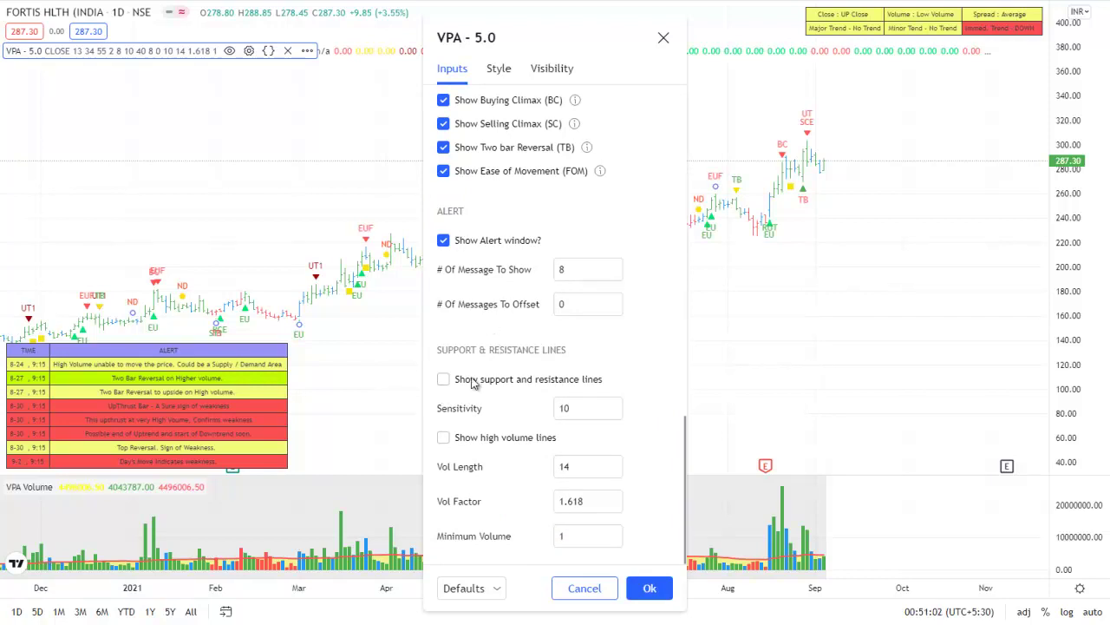
click(443, 380)
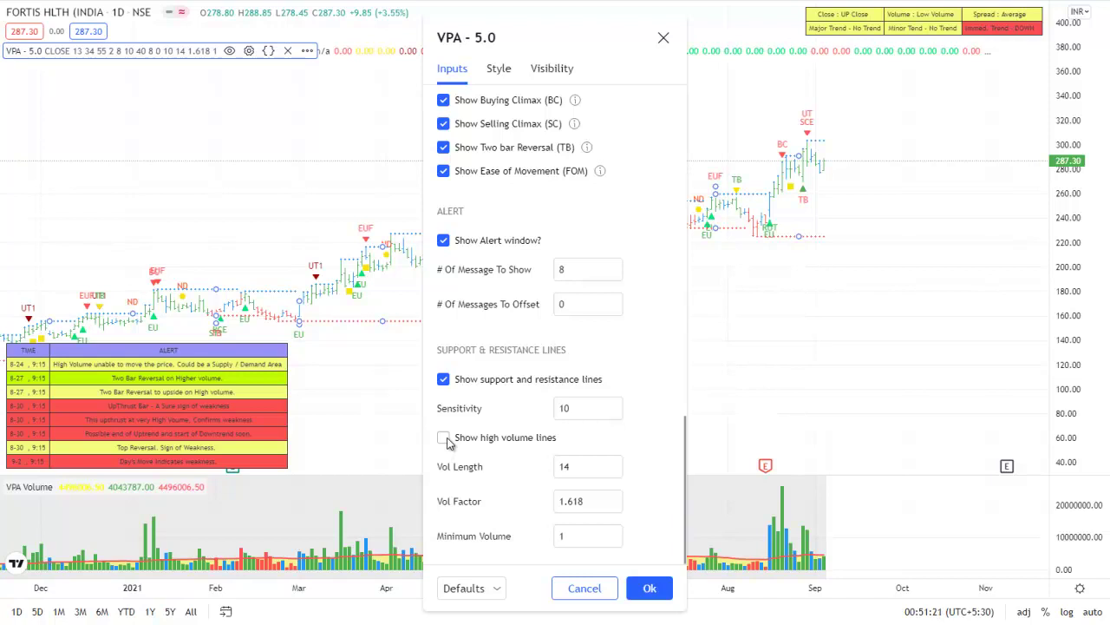
click(444, 438)
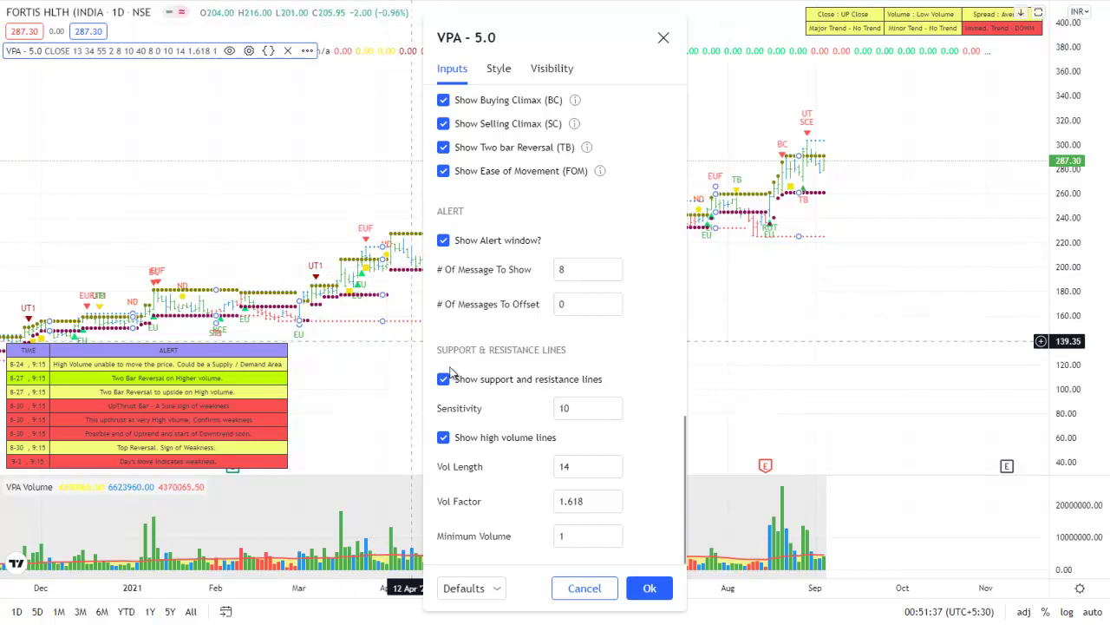
click(447, 438)
click(445, 382)
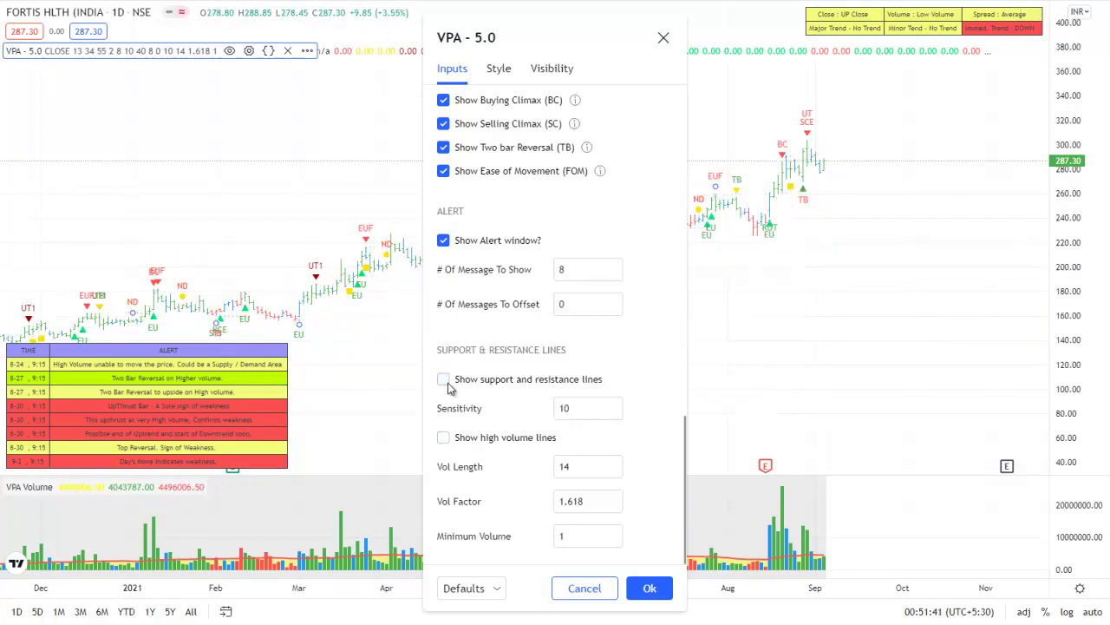
Confirm the VPA - 5.0 settings with Ok to view the 8-row alert table on the FORTIS HLTH chart.
click(652, 590)
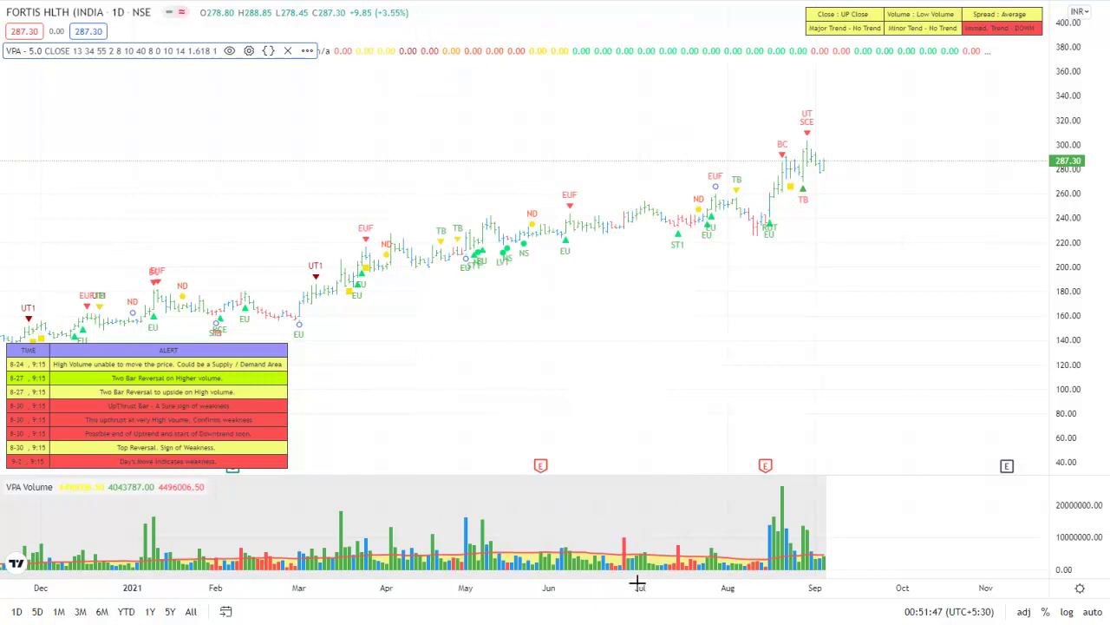